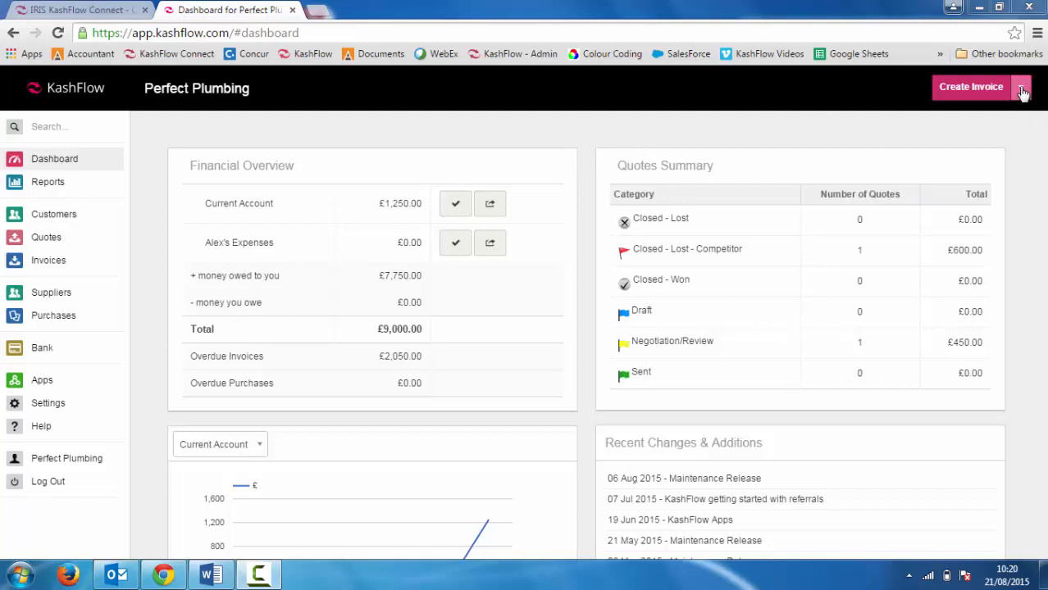
Step: Browse the quick-create menu, the purchases and suppliers lists, and the Dream Home Improvements supplier record
{"action": "left_click", "coordinate": [1022, 93]}
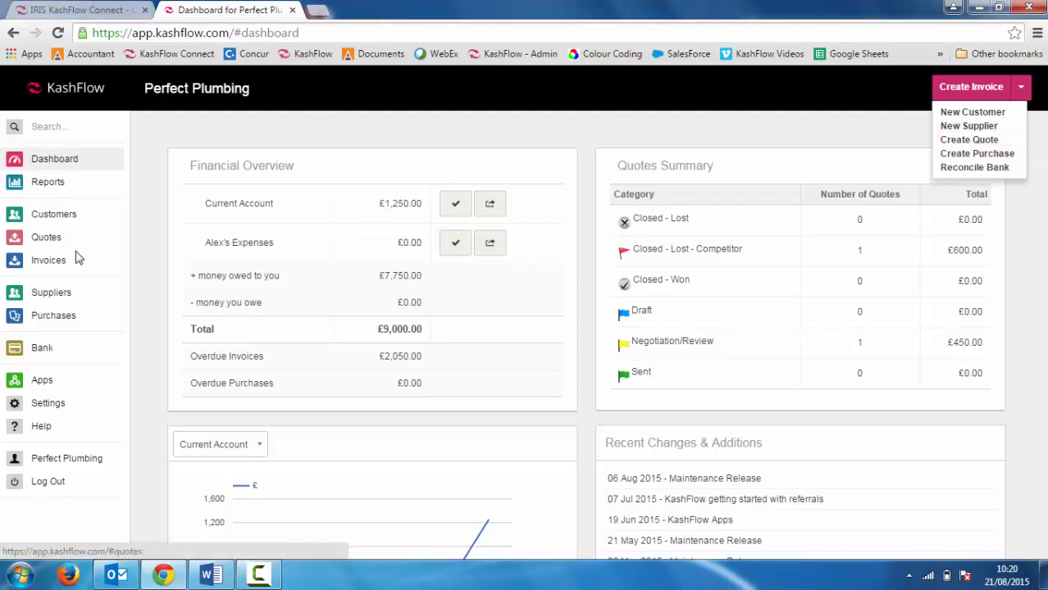
{"action": "left_click", "coordinate": [54, 317]}
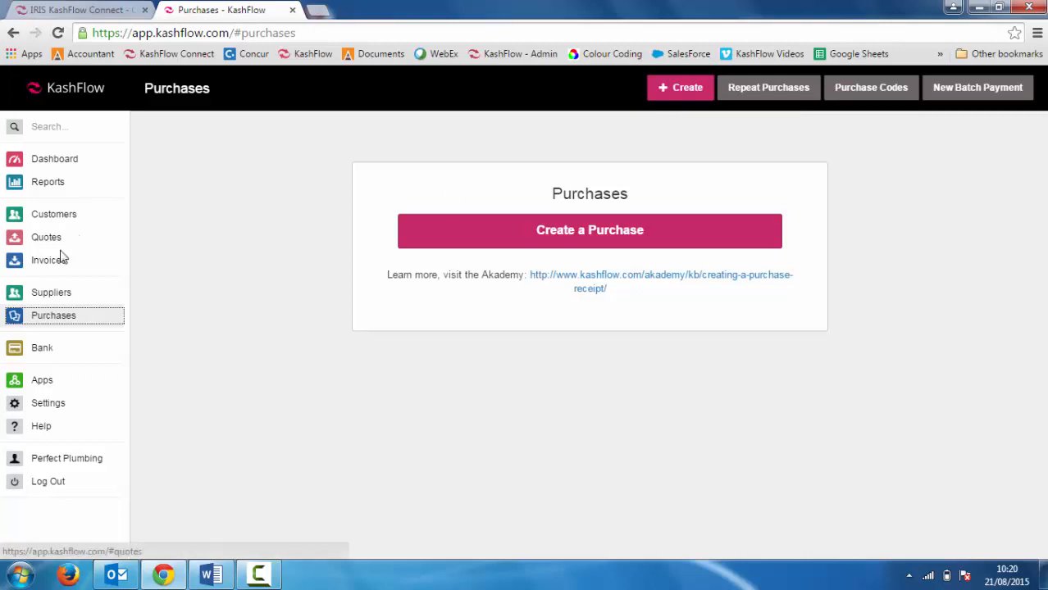
{"action": "left_click", "coordinate": [45, 297]}
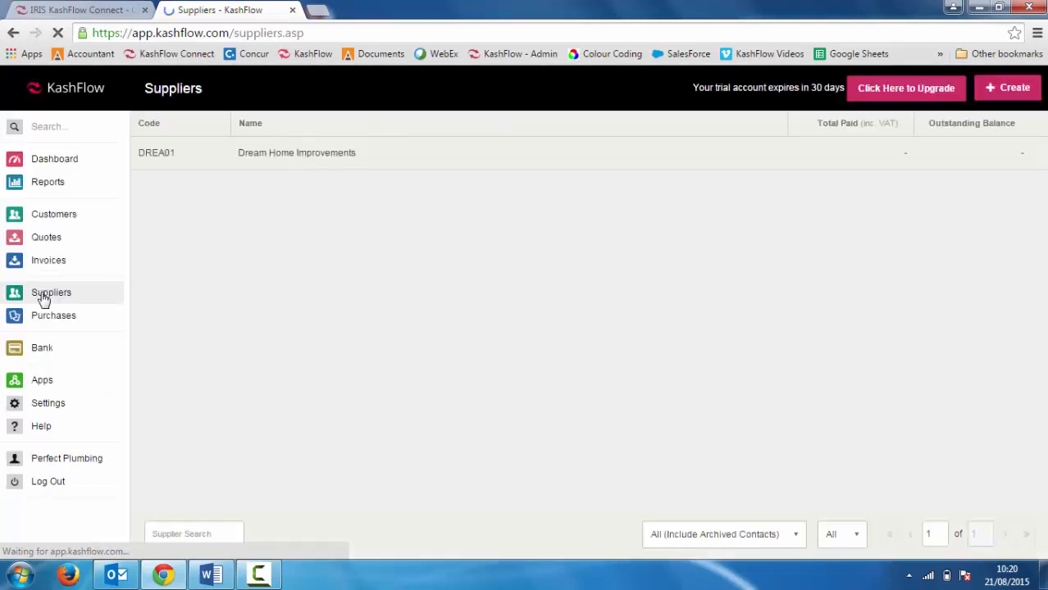
{"action": "left_click", "coordinate": [466, 158]}
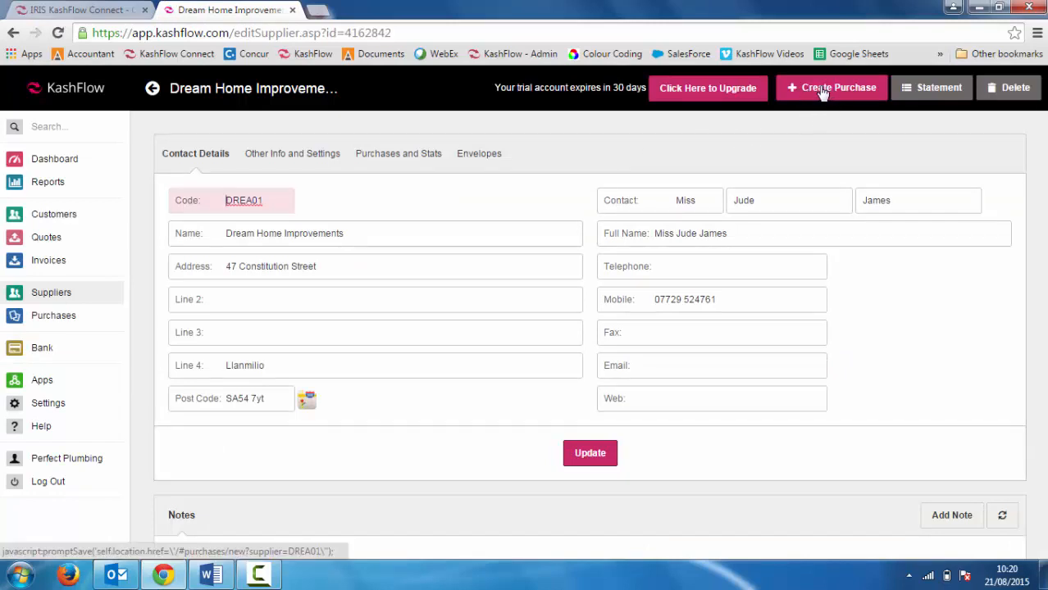
{"action": "left_click", "coordinate": [49, 323]}
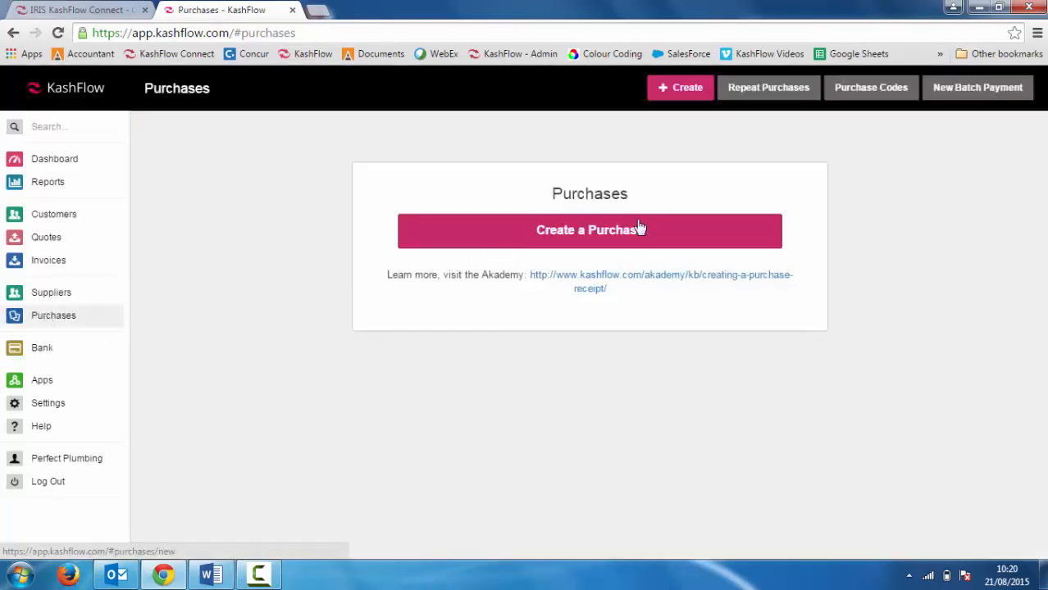
Step: Start a new purchase for Dream Home Improvements and set its number to 25
{"action": "left_click", "coordinate": [586, 233]}
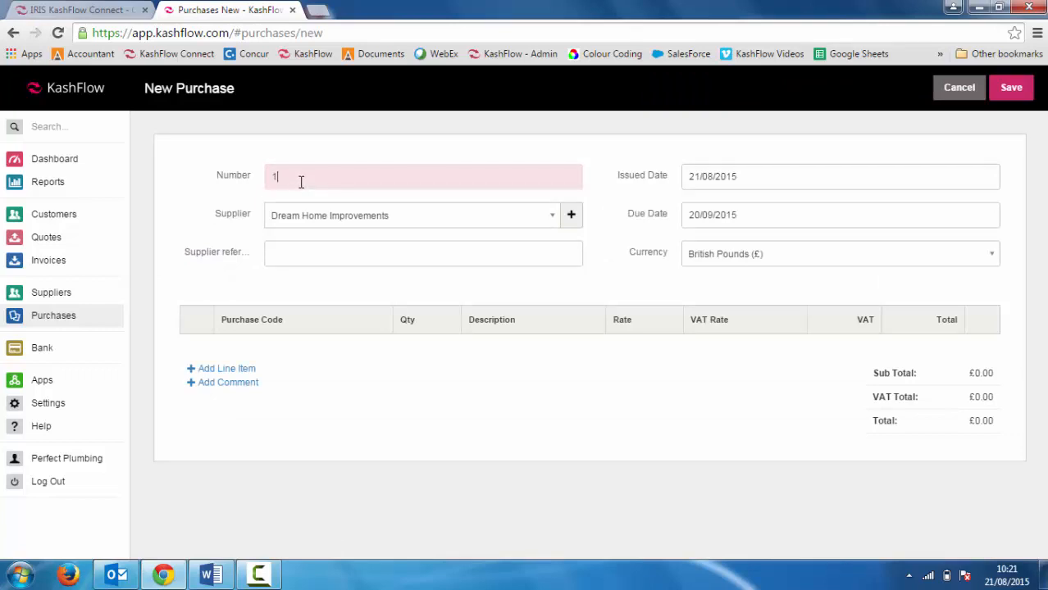
{"action": "double_click", "coordinate": [274, 176]}
{"action": "key", "text": "Tab"}
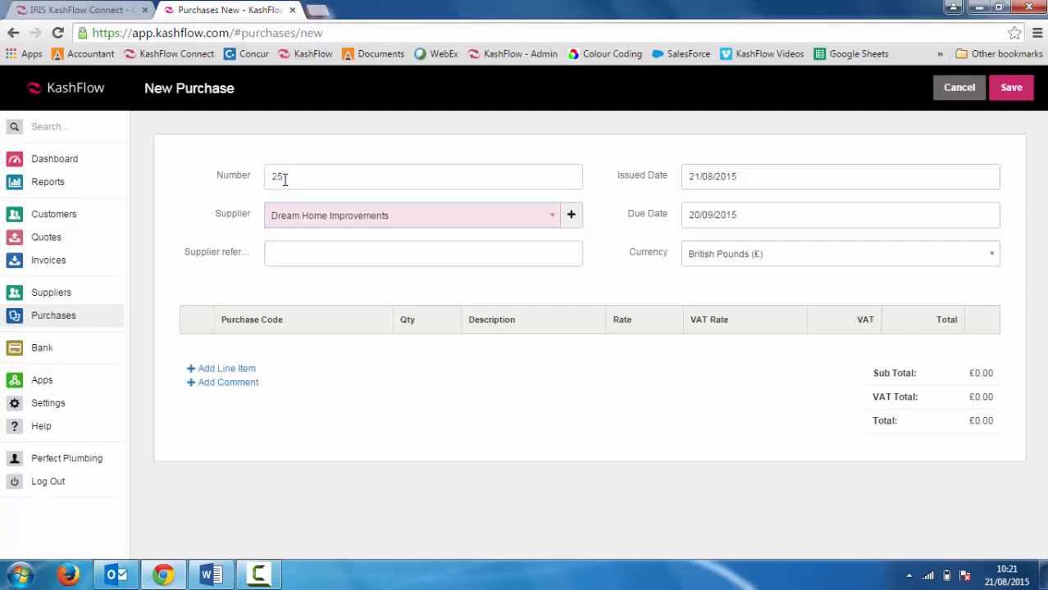
{"action": "left_click", "coordinate": [284, 179]}
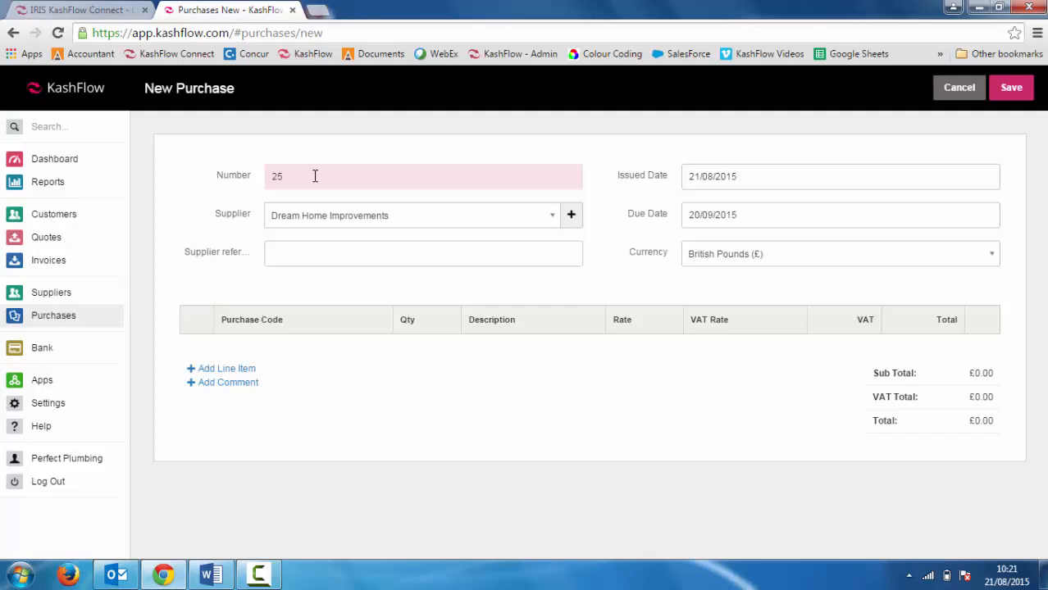
Step: Enter DHI001 as the supplier reference and check the issued and due date pickers
{"action": "left_click", "coordinate": [303, 256]}
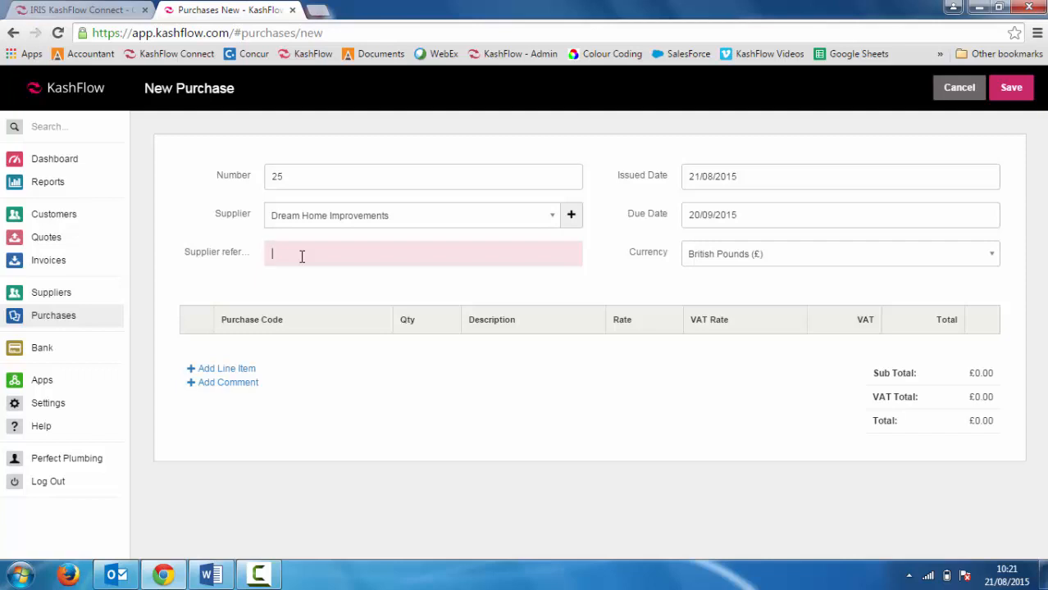
{"action": "type", "text": "DHI001"}
{"action": "key", "text": "Tab"}
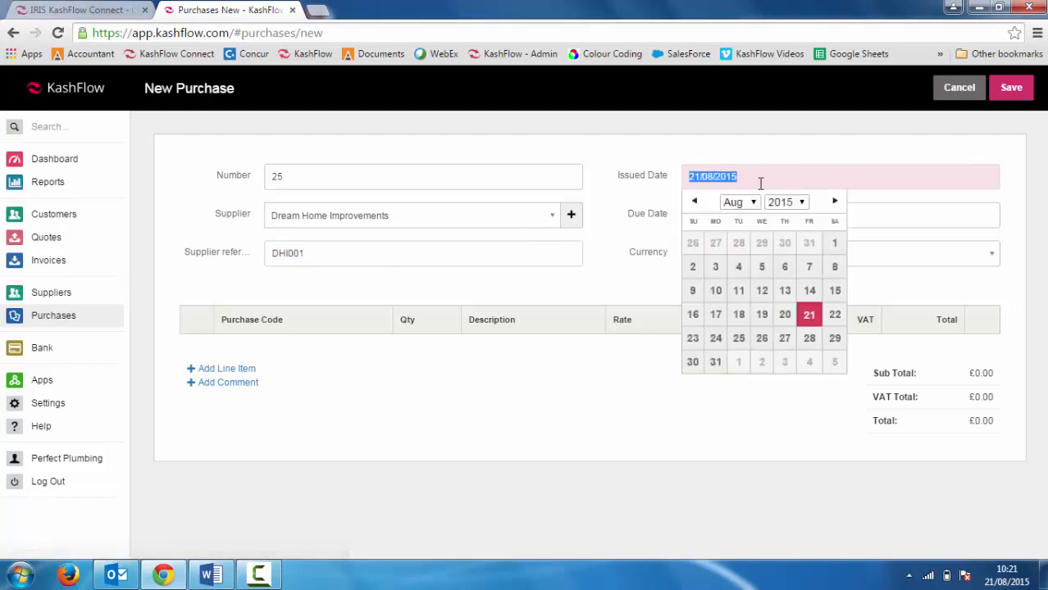
{"action": "left_click", "coordinate": [668, 220]}
{"action": "left_click", "coordinate": [748, 215]}
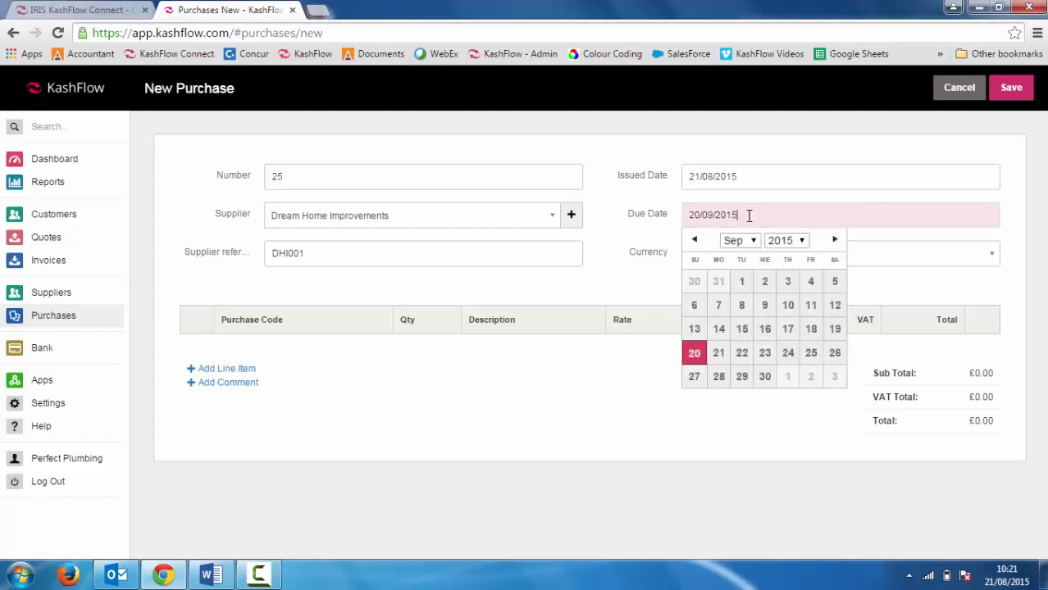
{"action": "left_click", "coordinate": [675, 217]}
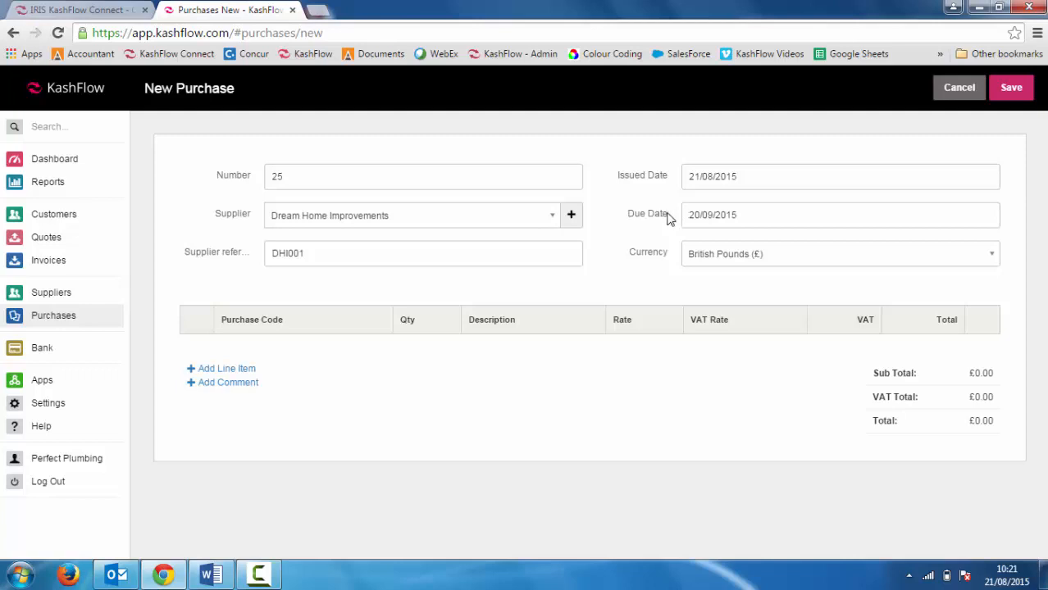
Step: Add a line item with purchase code 5000 - Materials Purchased, description Materials and rate 500
{"action": "left_click", "coordinate": [227, 369]}
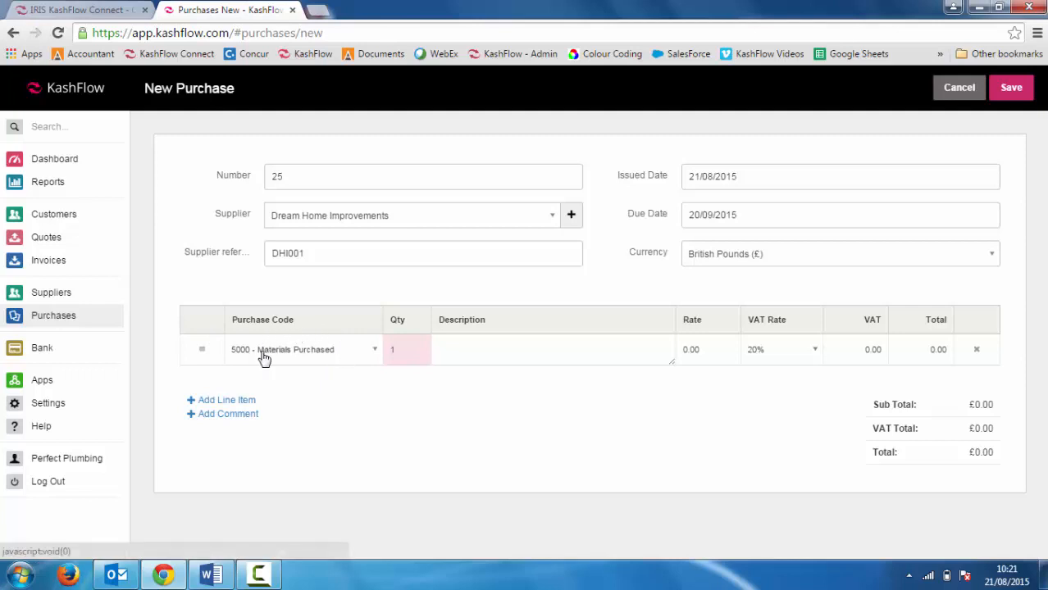
{"action": "left_click", "coordinate": [373, 354]}
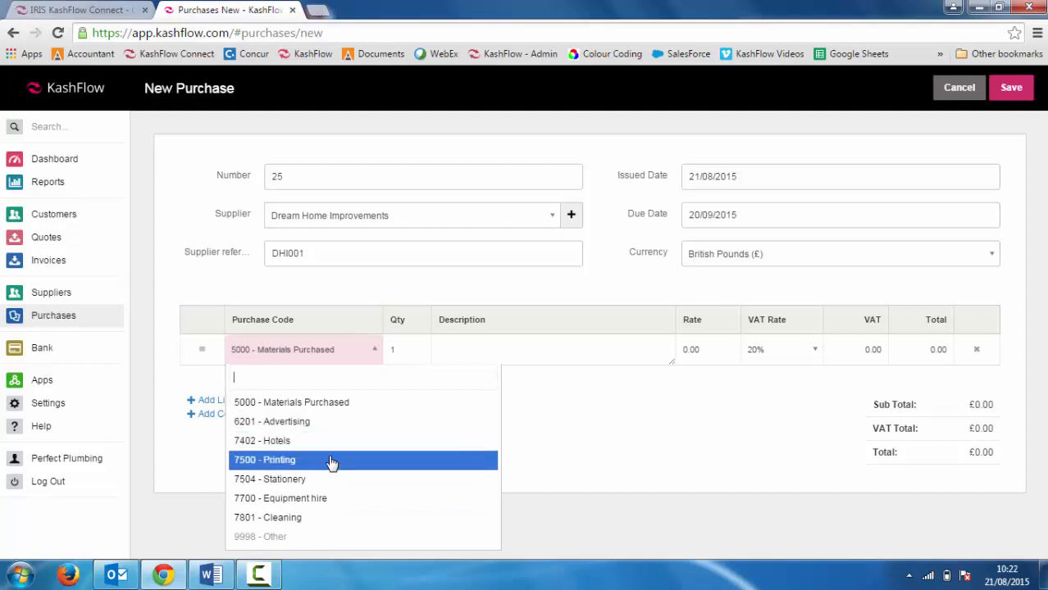
{"action": "left_click", "coordinate": [318, 403]}
{"action": "left_click", "coordinate": [406, 350]}
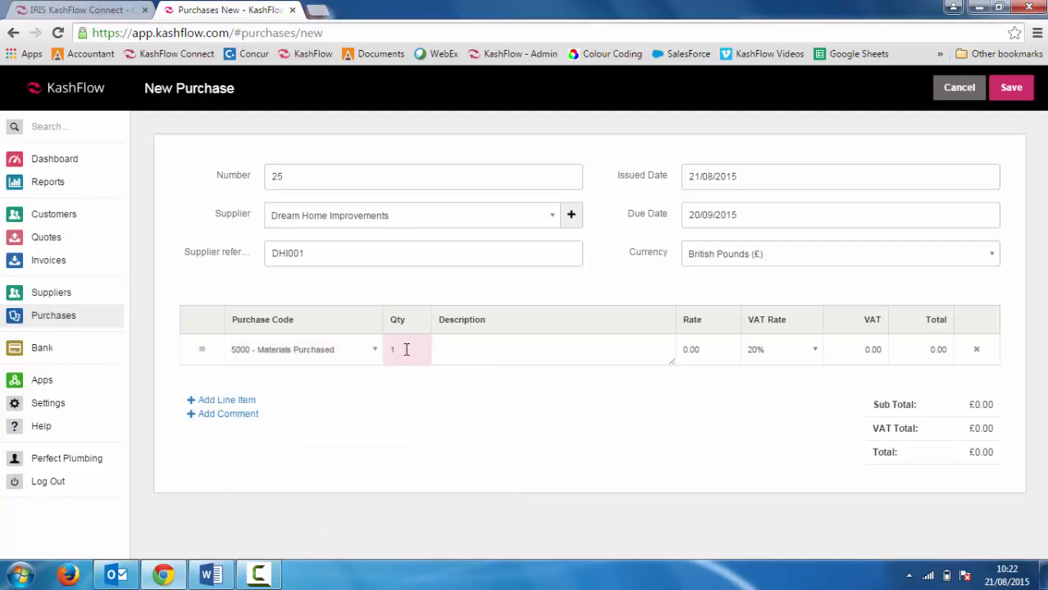
{"action": "left_click", "coordinate": [470, 353]}
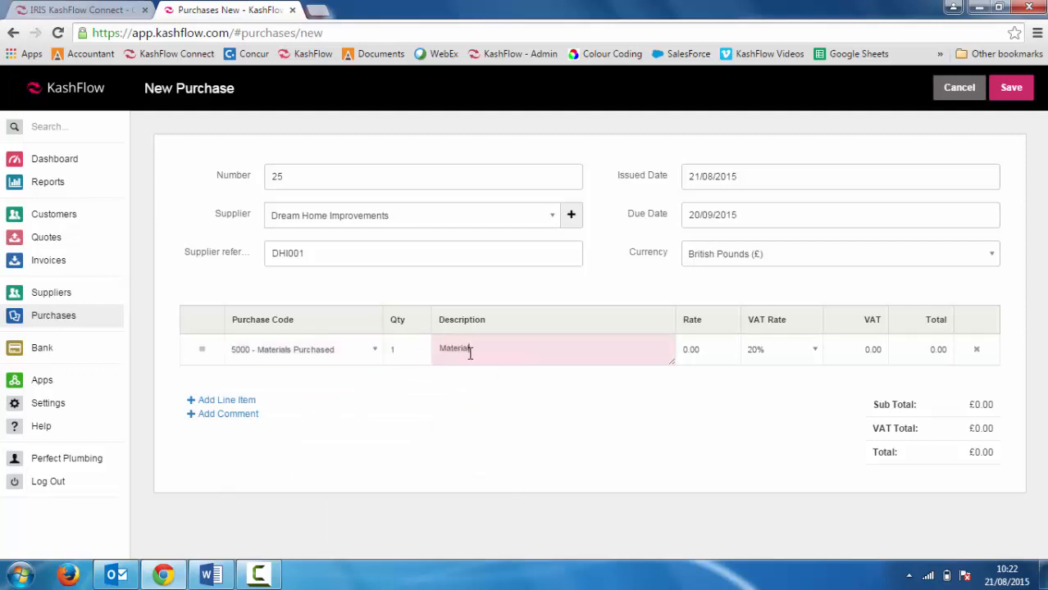
{"action": "key", "text": "Tab"}
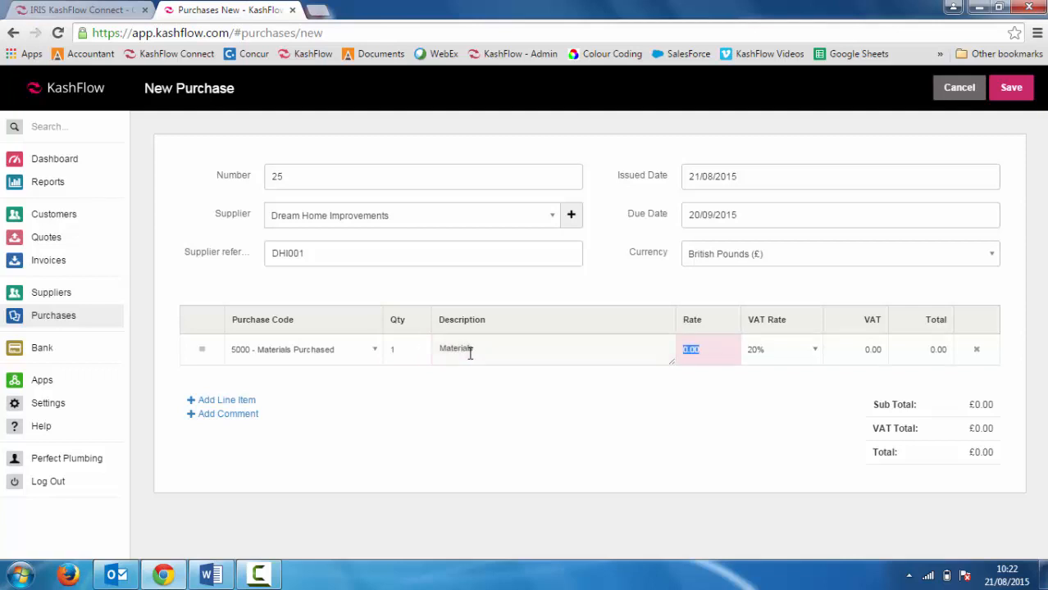
{"action": "type", "text": "500"}
{"action": "key", "text": "Tab"}
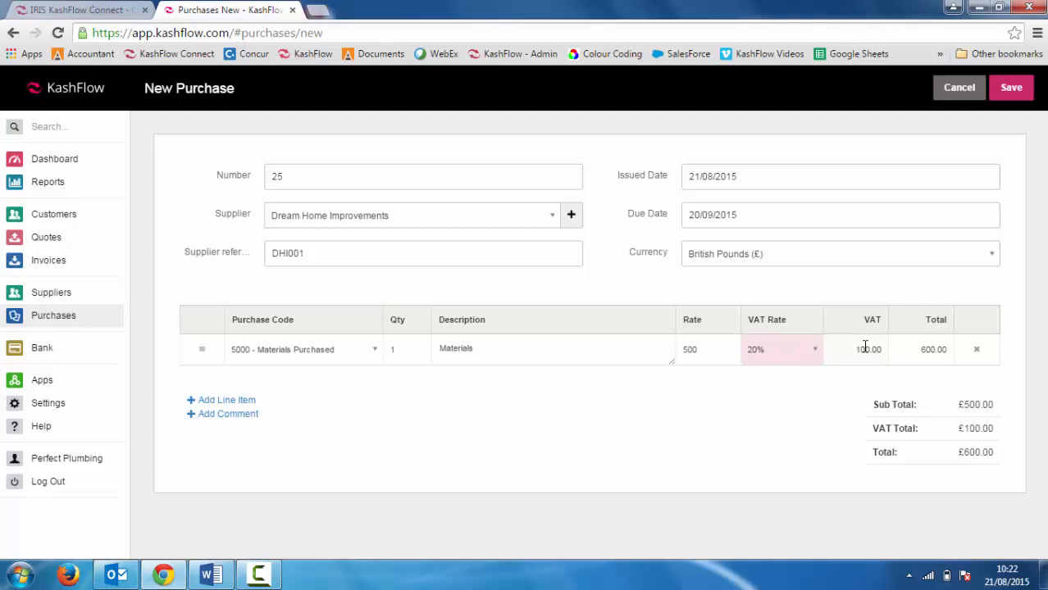
Step: Set the first line's total to 800 including VAT
{"action": "left_click", "coordinate": [920, 353]}
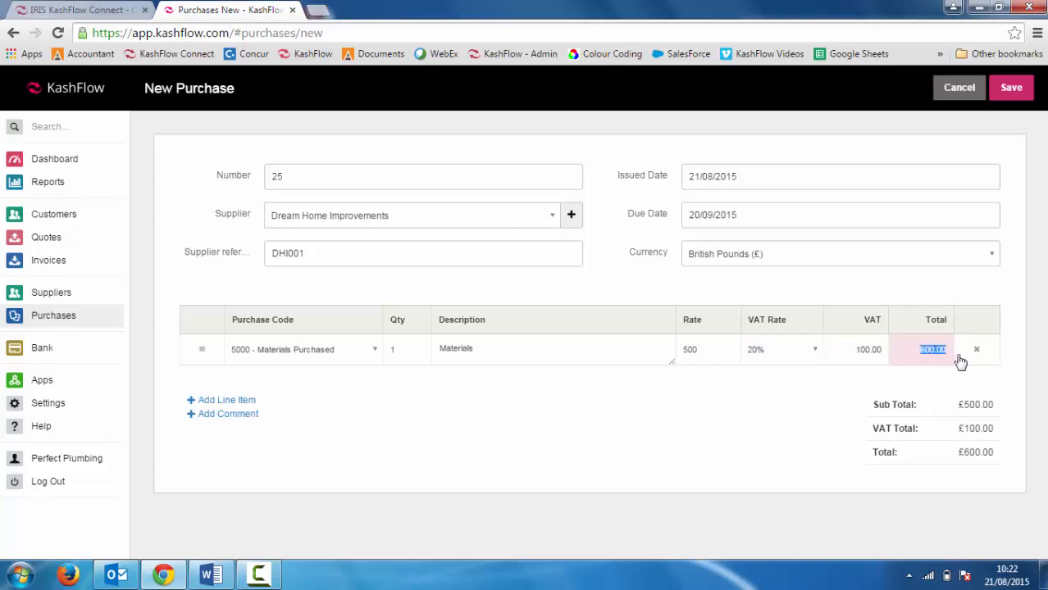
{"action": "type", "text": "800"}
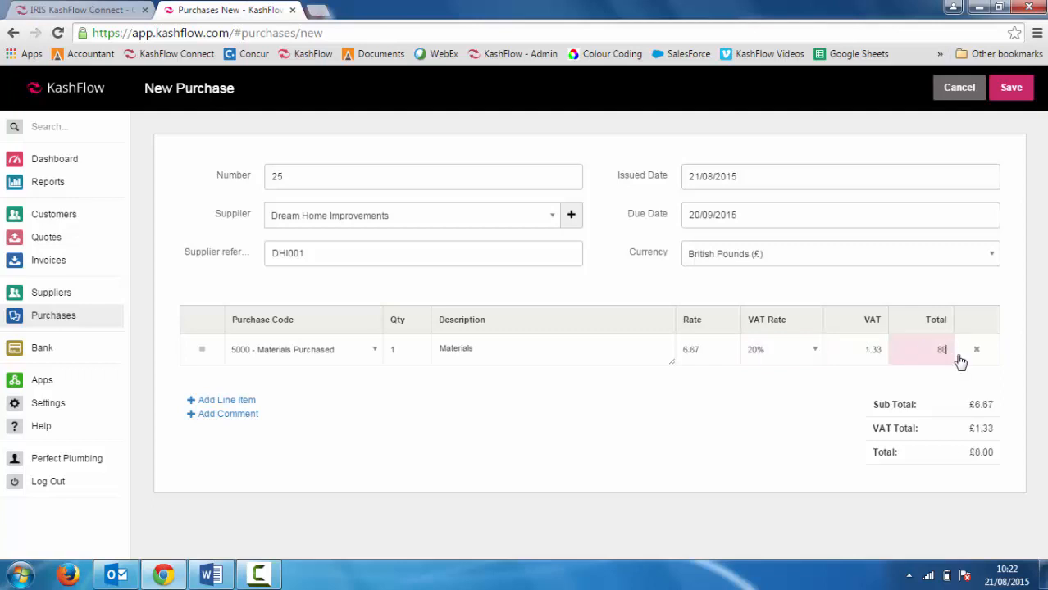
{"action": "key", "text": "Tab"}
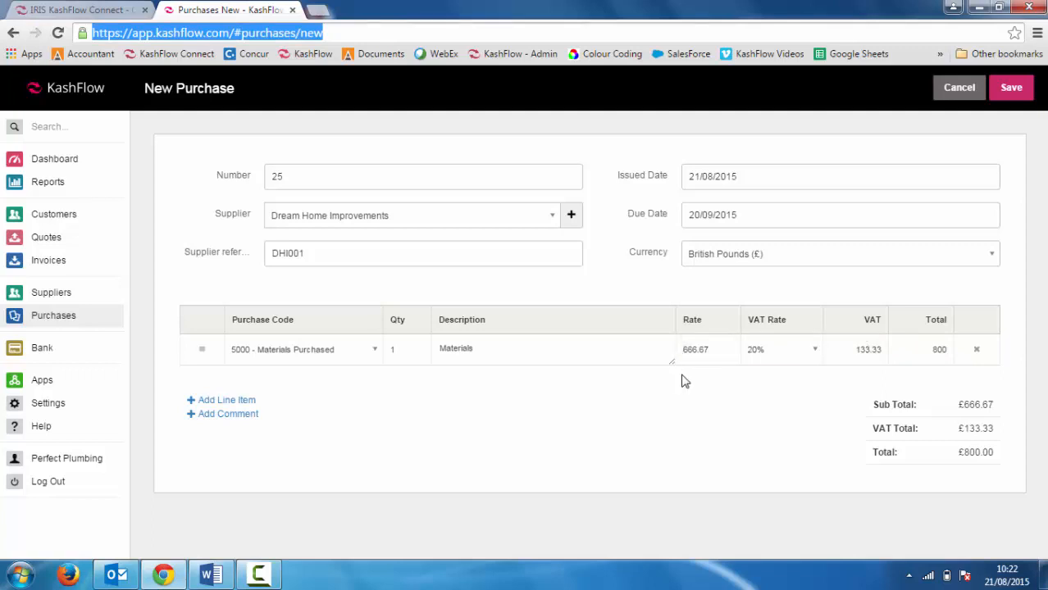
Step: Add a second Materials line with a total of 500, then save the purchase
{"action": "left_click", "coordinate": [241, 402]}
{"action": "left_click", "coordinate": [466, 379]}
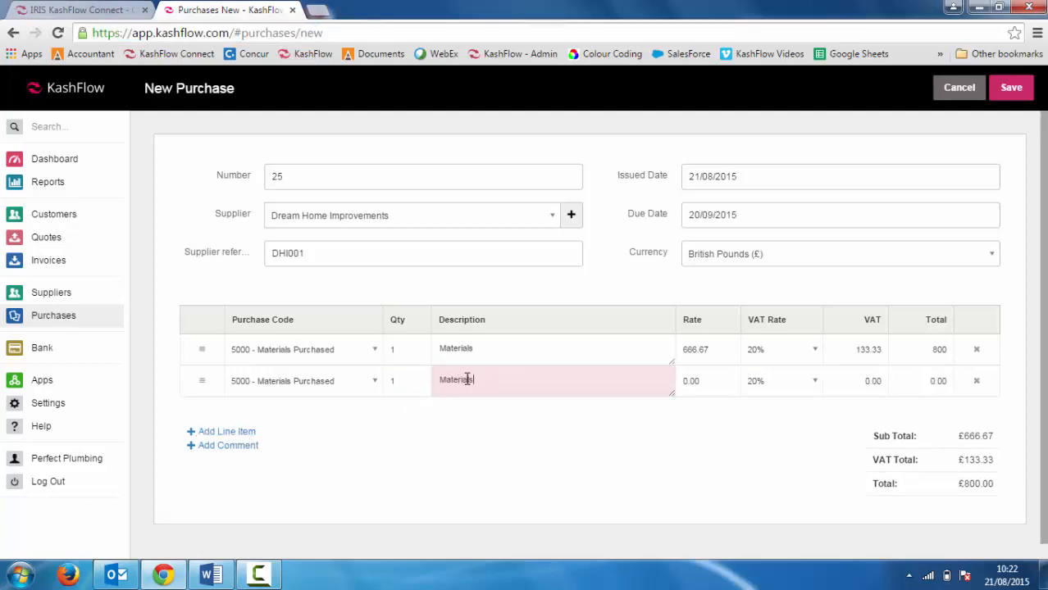
{"action": "key", "text": "Tab"}
{"action": "key", "text": "Tab"}
{"action": "key", "text": "Tab"}
{"action": "key", "text": "Tab"}
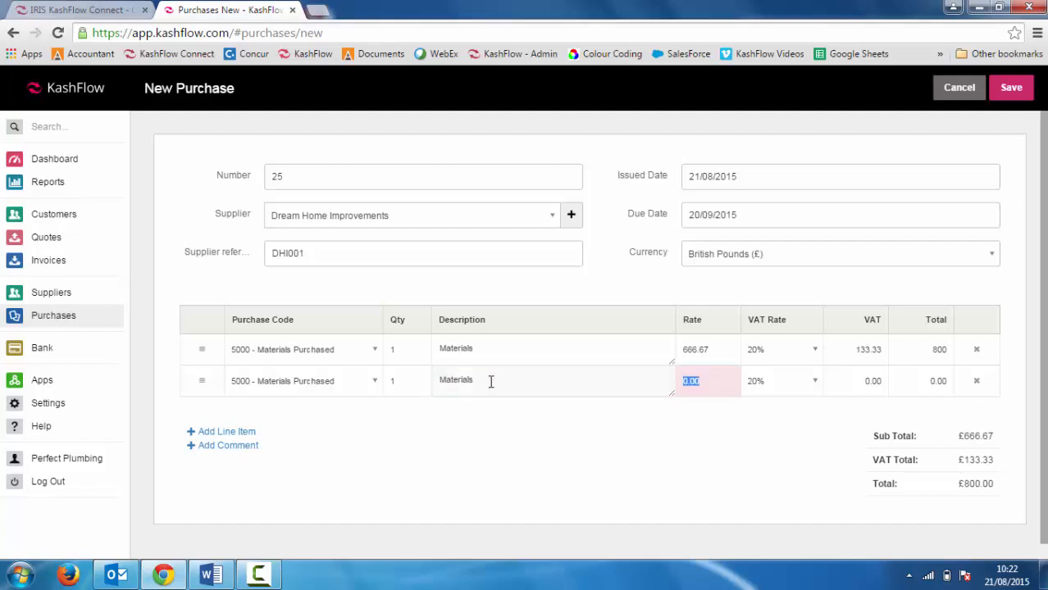
{"action": "type", "text": "500"}
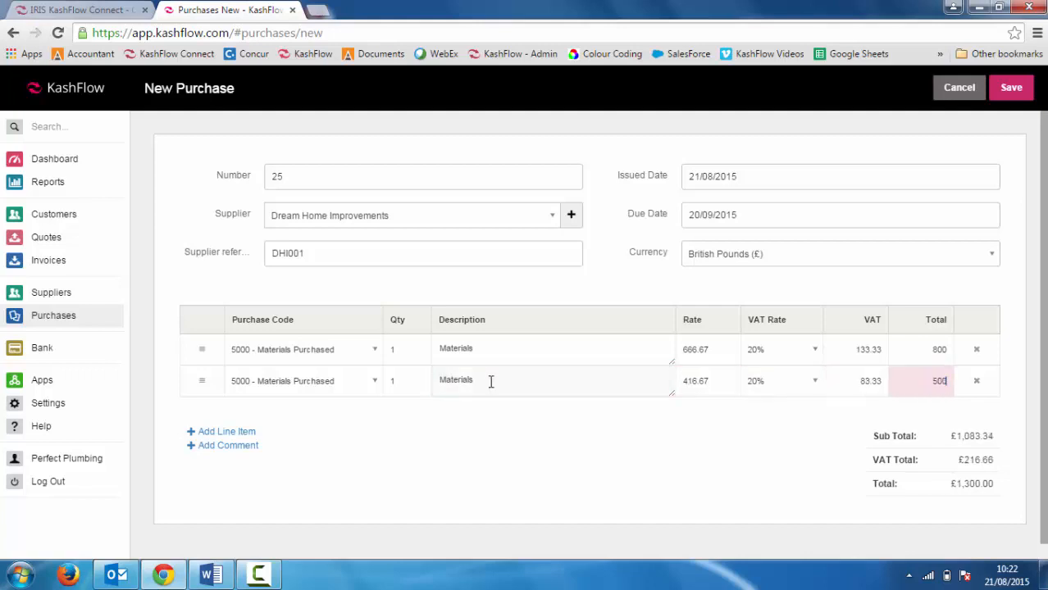
{"action": "key", "text": "Tab"}
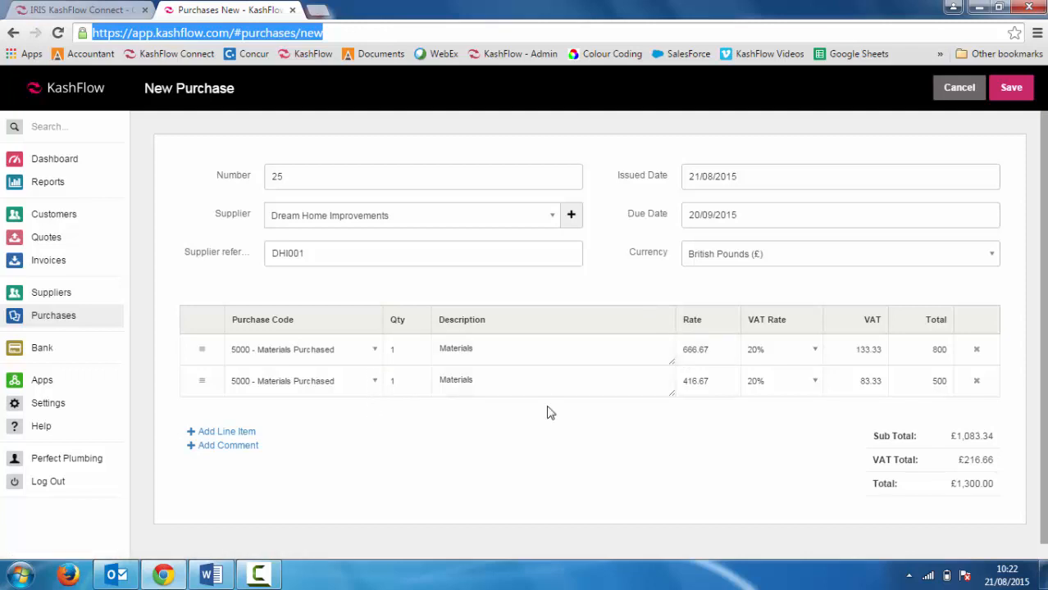
{"action": "left_click", "coordinate": [1012, 90]}
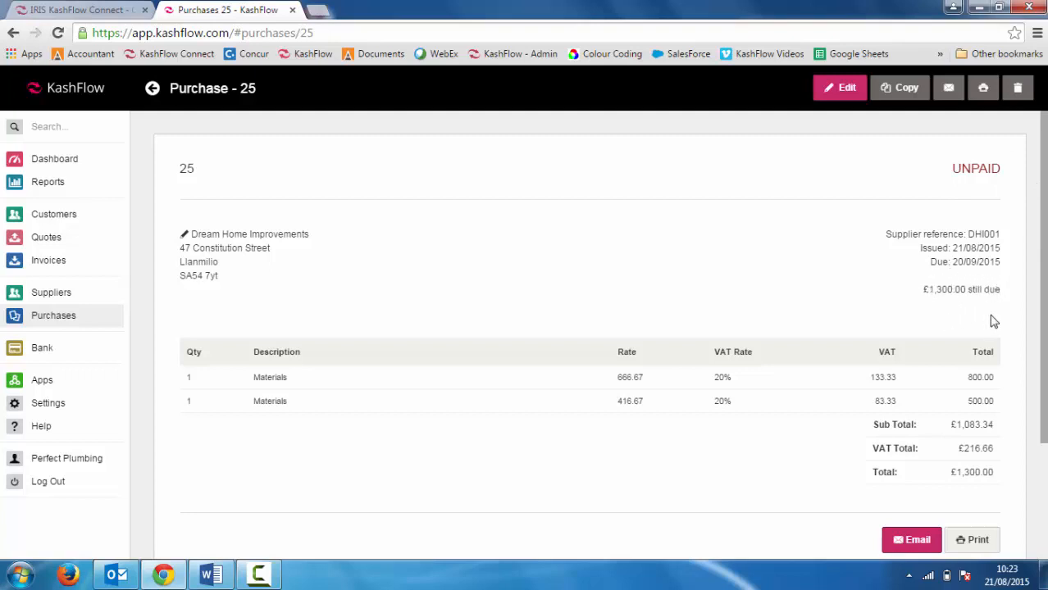
Step: Open the email dialog for purchase 25 and review the attached PurchaseOrder-25.pdf in a new tab
{"action": "scroll", "coordinate": [1043, 291], "scroll_direction": "down", "scroll_amount": 1}
{"action": "scroll", "coordinate": [984, 369], "scroll_direction": "down", "scroll_amount": 2}
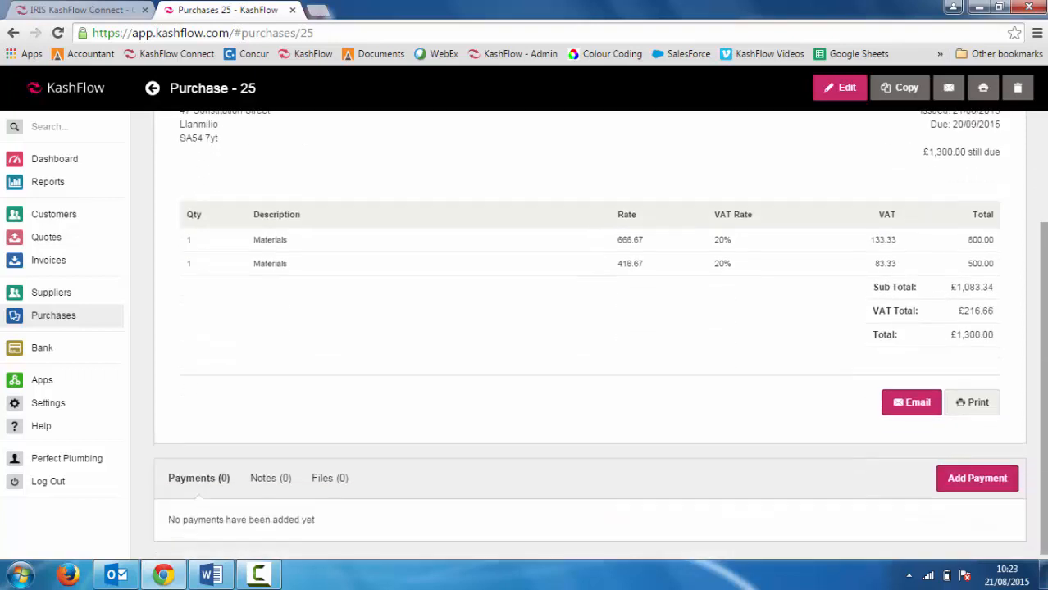
{"action": "left_click", "coordinate": [912, 404]}
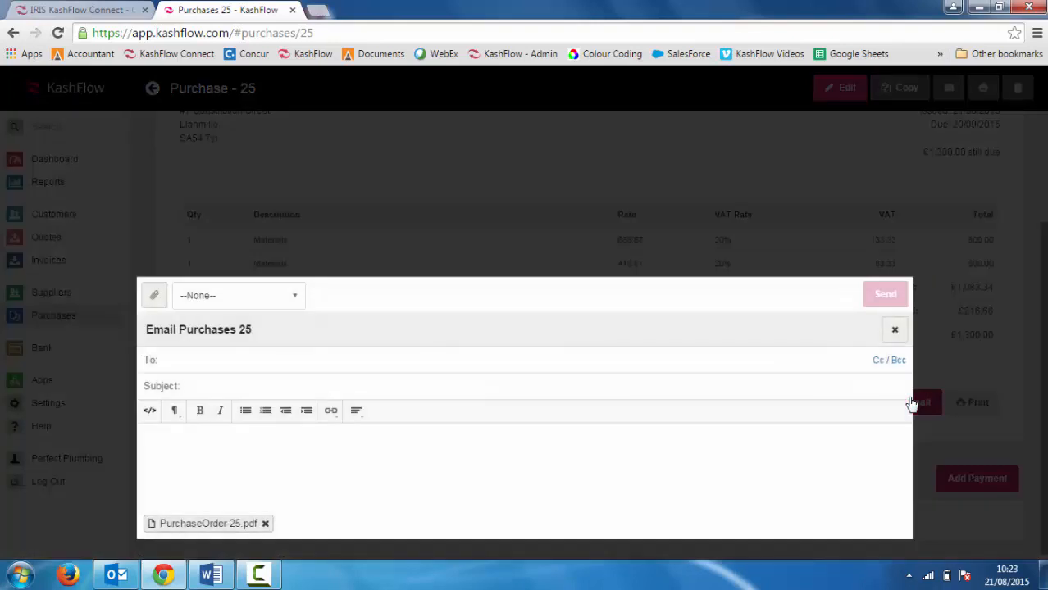
{"action": "left_click", "coordinate": [286, 352]}
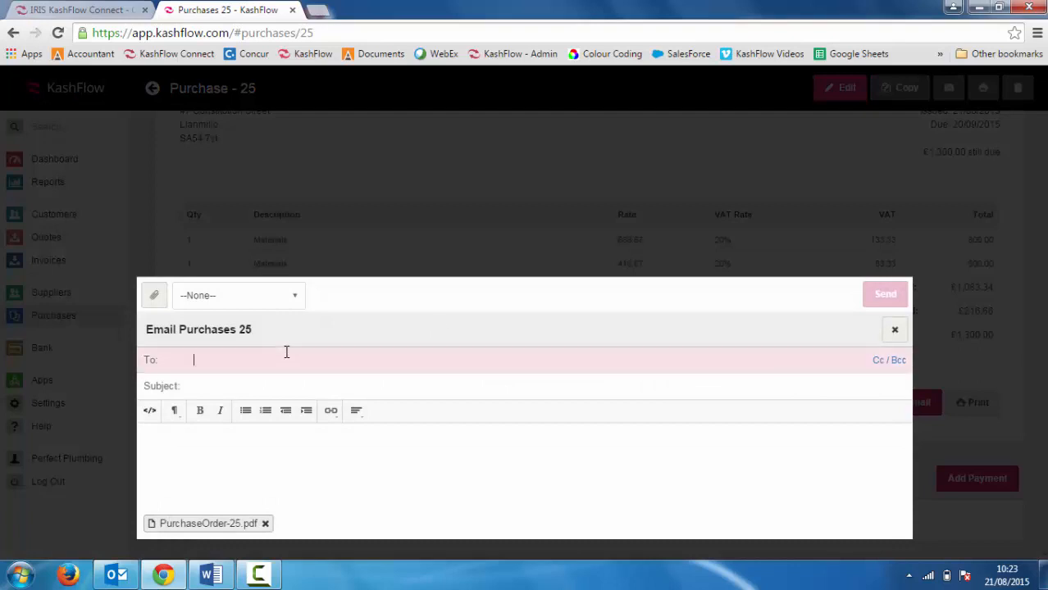
{"action": "left_click", "coordinate": [252, 433]}
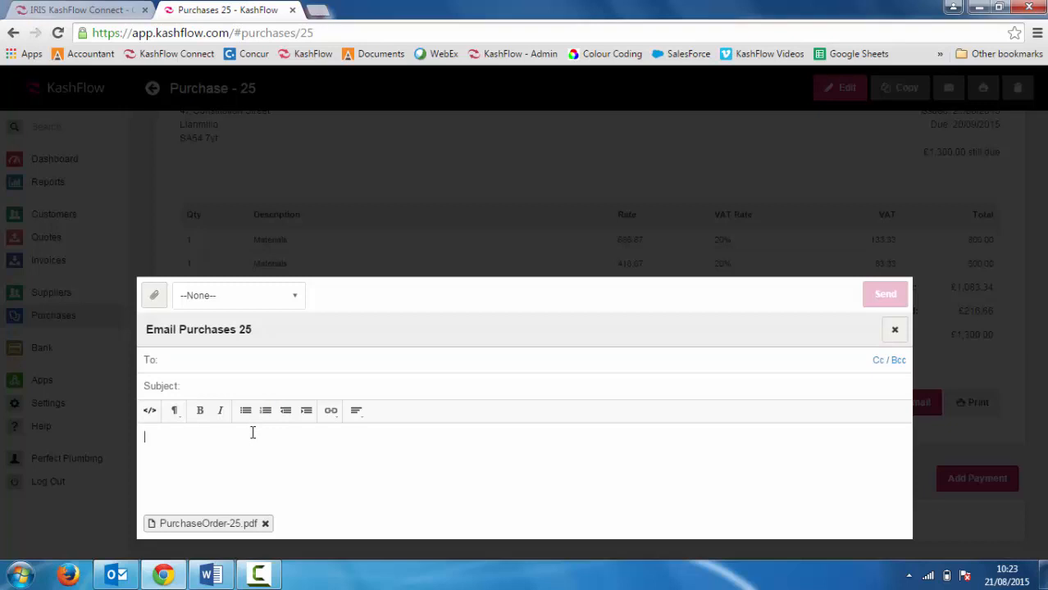
{"action": "left_click", "coordinate": [231, 526]}
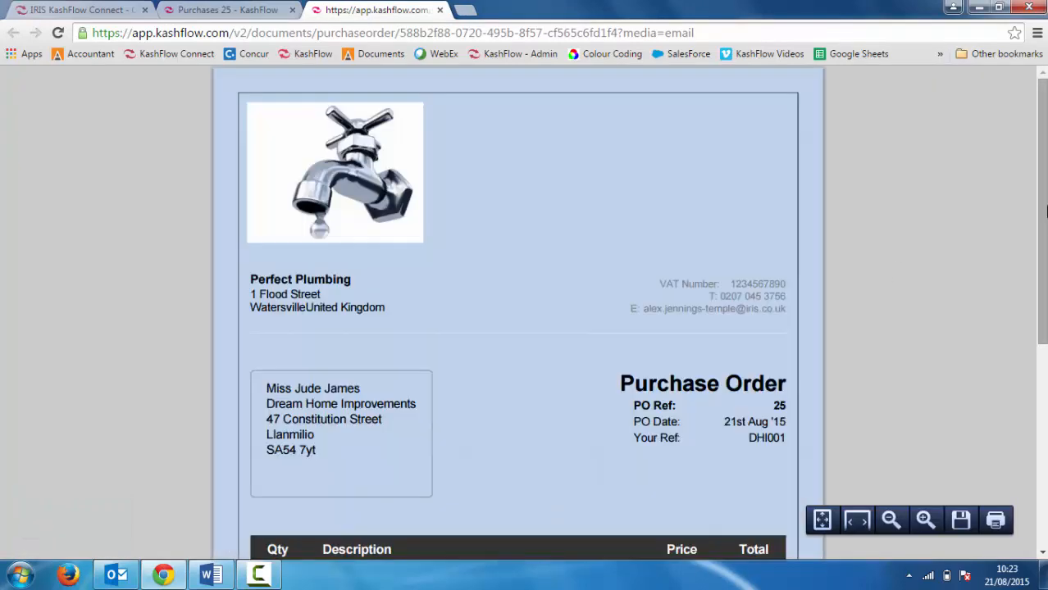
{"action": "scroll", "coordinate": [1038, 233], "scroll_direction": "down", "scroll_amount": 3}
{"action": "left_click_drag", "start_coordinate": [1045, 329], "coordinate": [1045, 222]}
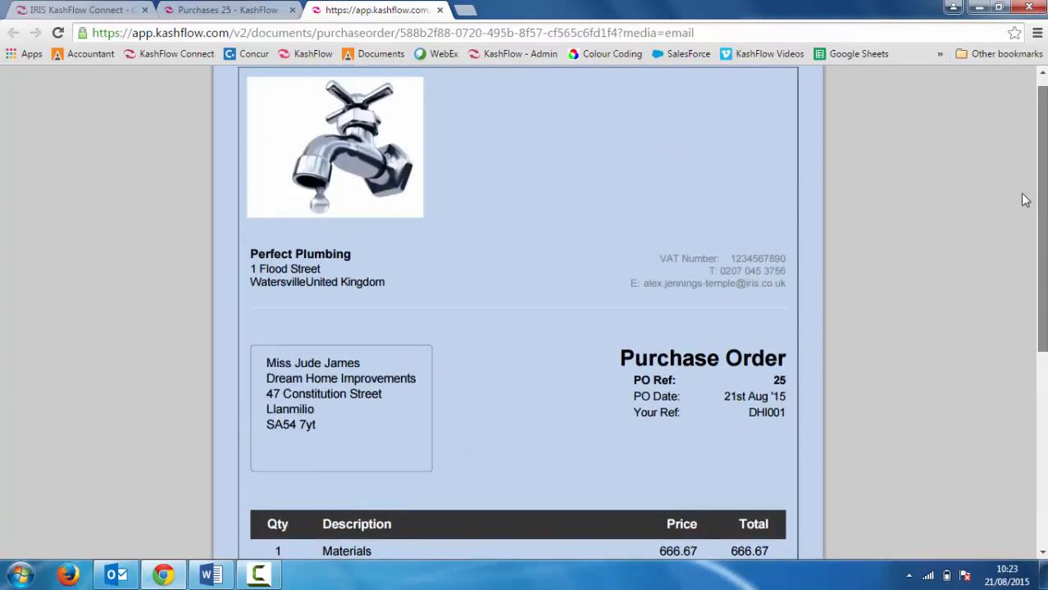
{"action": "left_click", "coordinate": [440, 10]}
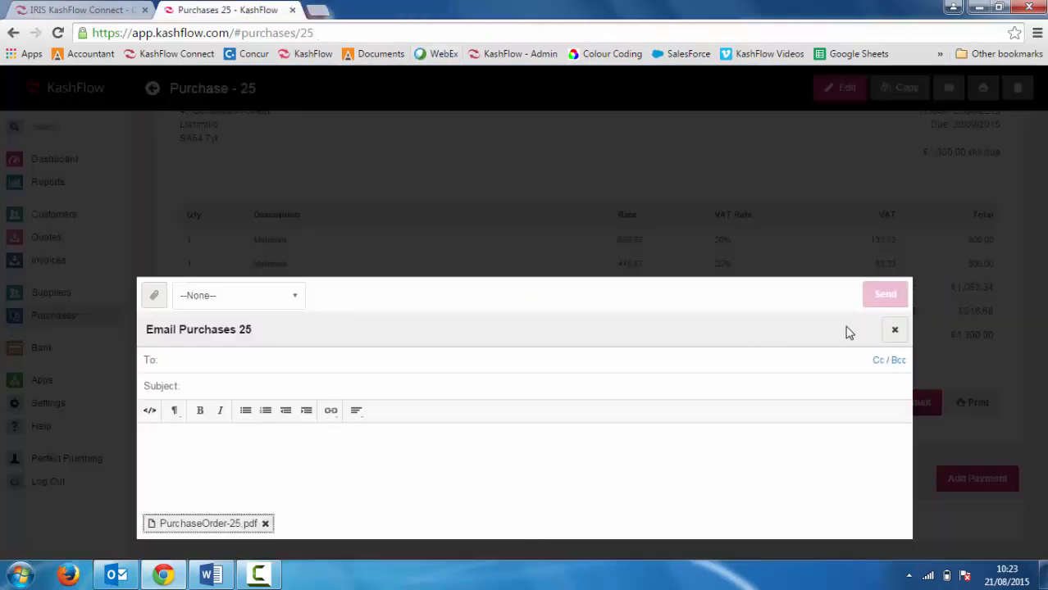
Step: Close the email dialog without sending and open the purchases list
{"action": "left_click", "coordinate": [894, 329]}
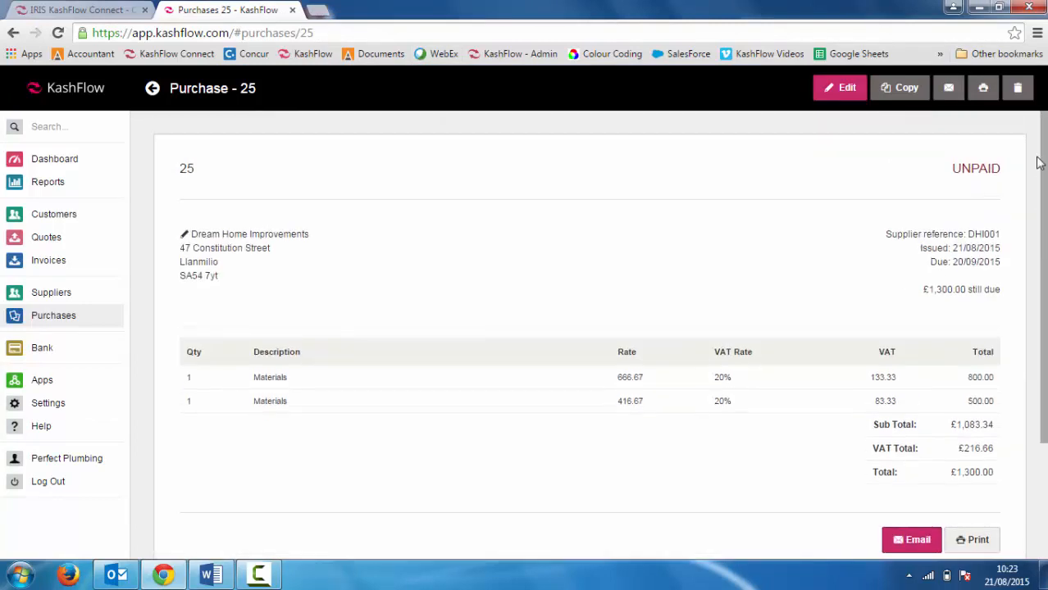
{"action": "left_click", "coordinate": [43, 325]}
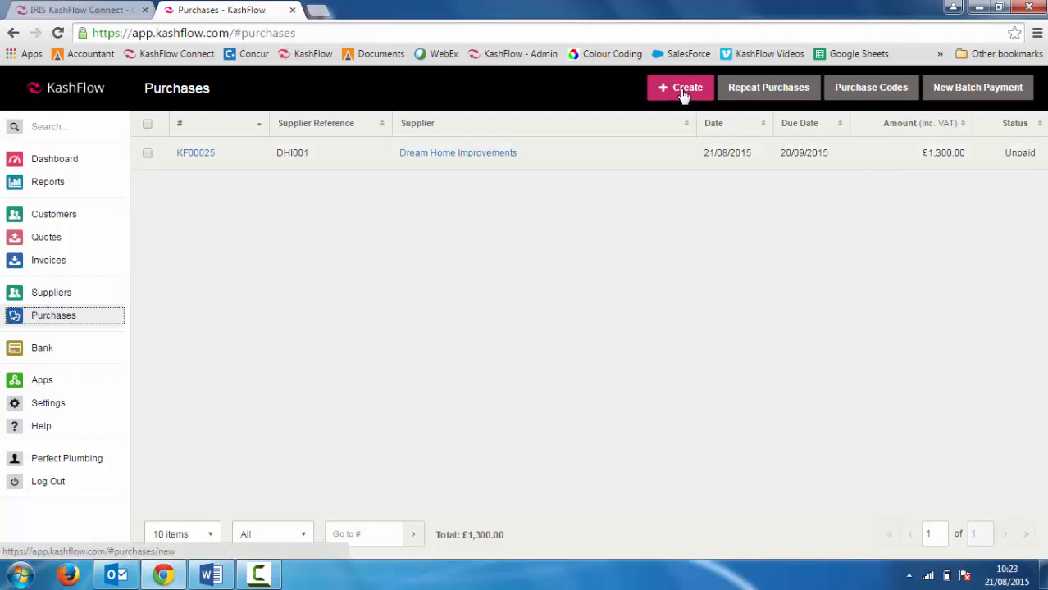
Step: Copy purchase 25 into a new purchase, set its issued date to 19/08/2015, and save it
{"action": "left_click", "coordinate": [661, 163]}
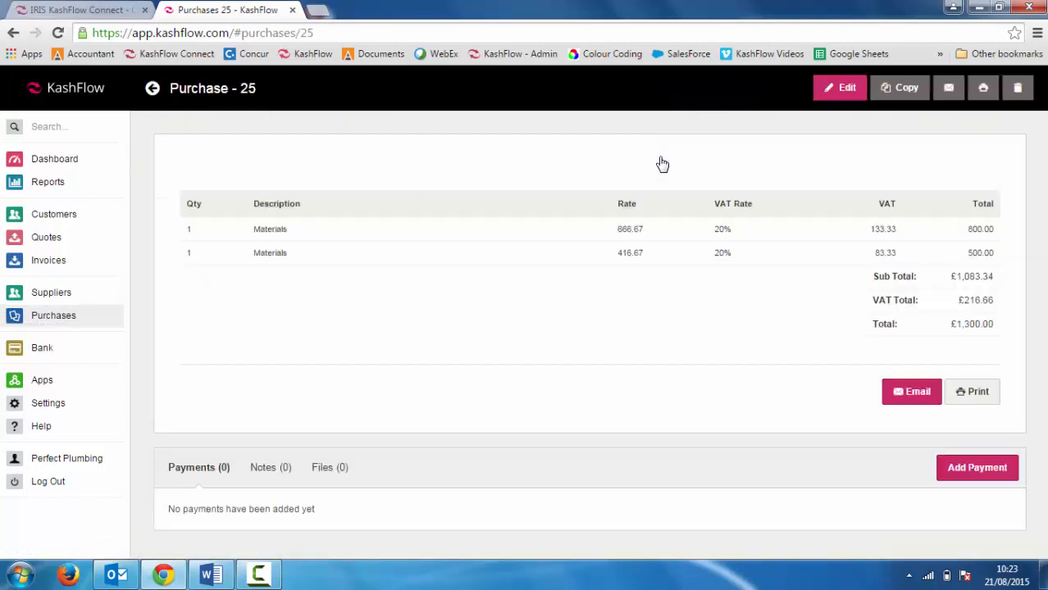
{"action": "left_click", "coordinate": [900, 90]}
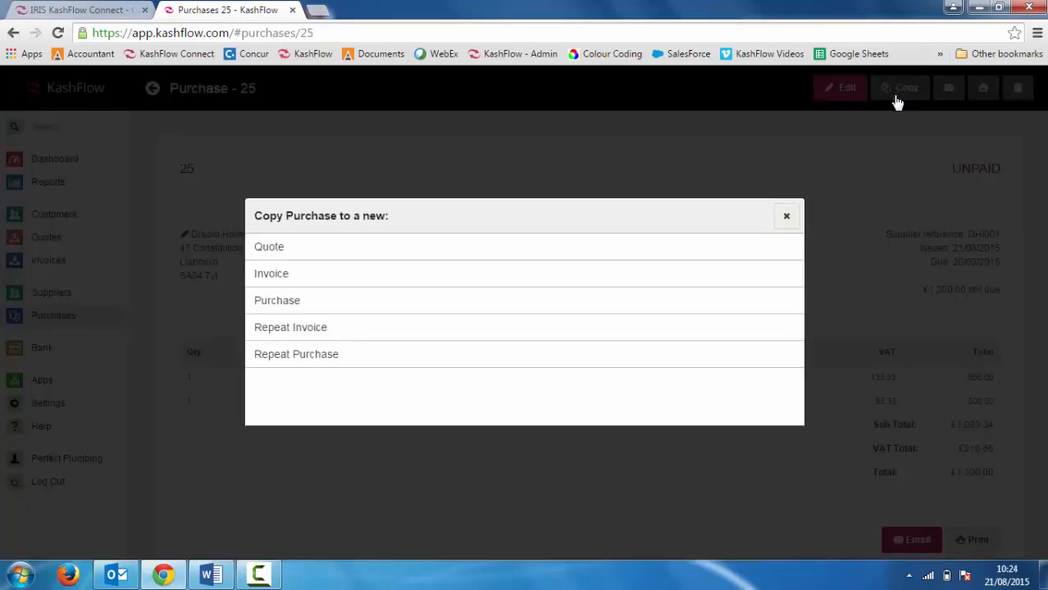
{"action": "left_click", "coordinate": [278, 301]}
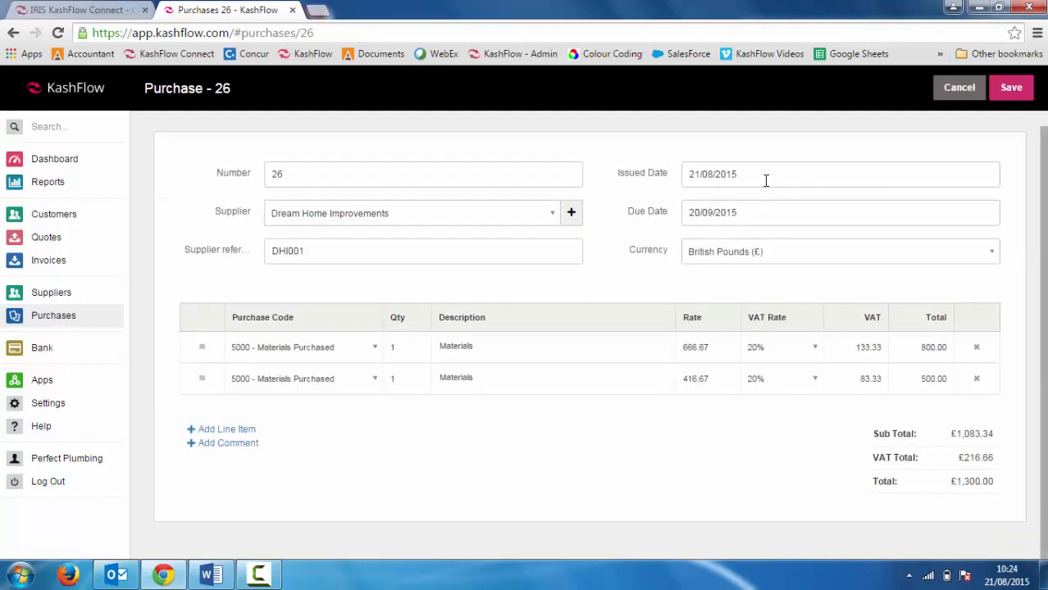
{"action": "left_click", "coordinate": [765, 178]}
{"action": "left_click", "coordinate": [761, 312]}
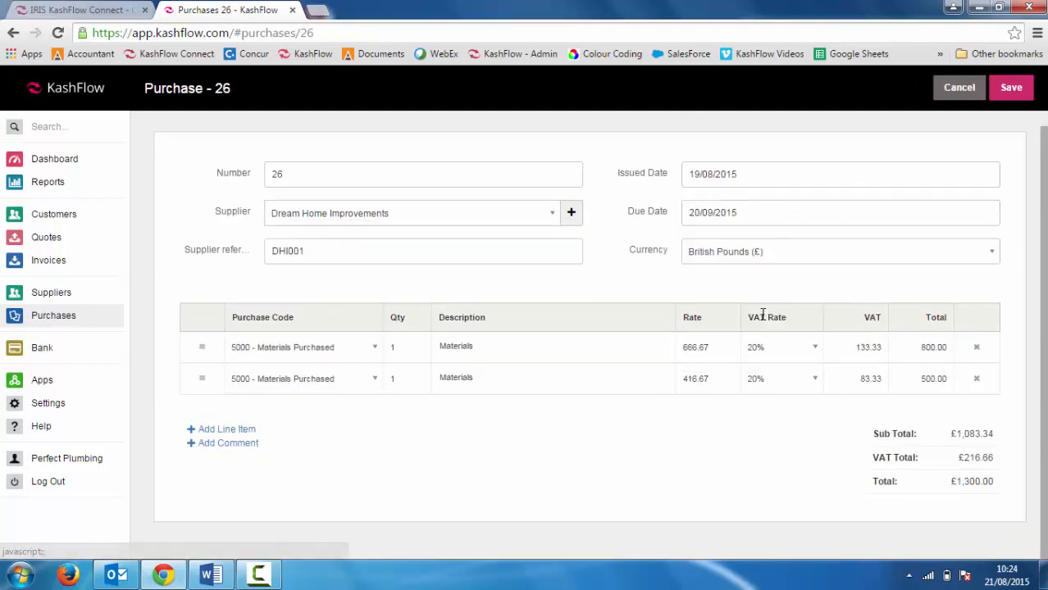
{"action": "left_click", "coordinate": [1012, 89]}
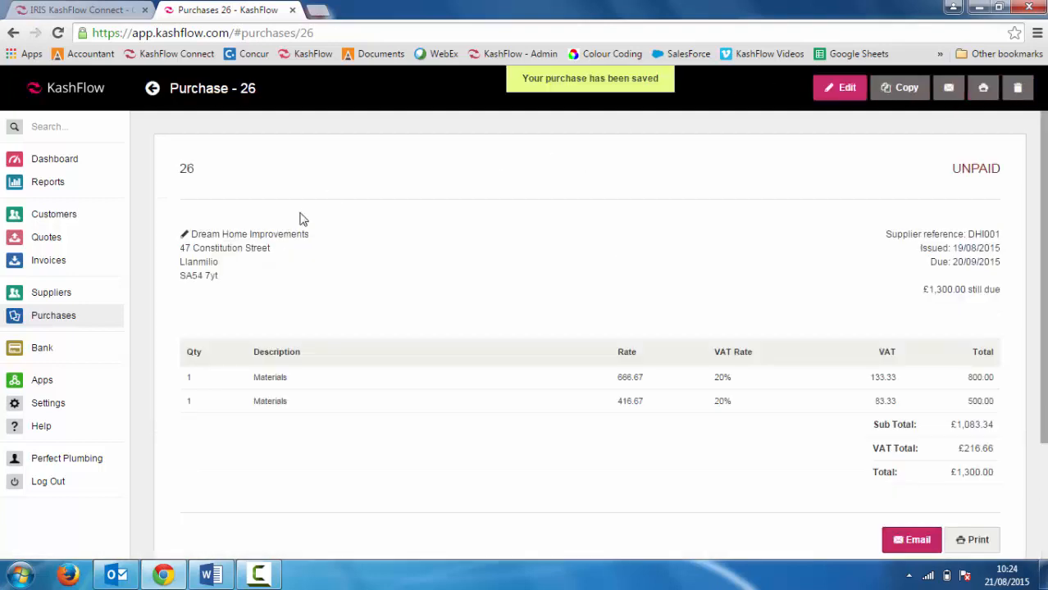
Step: Review the purchases list and Dream Home Improvements' purchases and stats, then return to the dashboard
{"action": "left_click", "coordinate": [54, 317]}
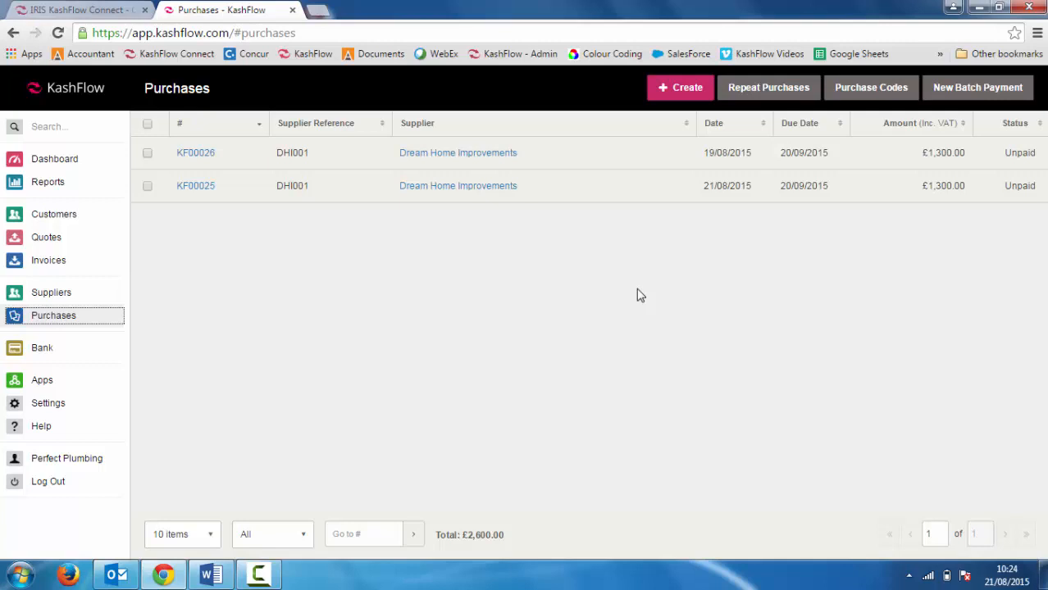
{"action": "left_click", "coordinate": [37, 296]}
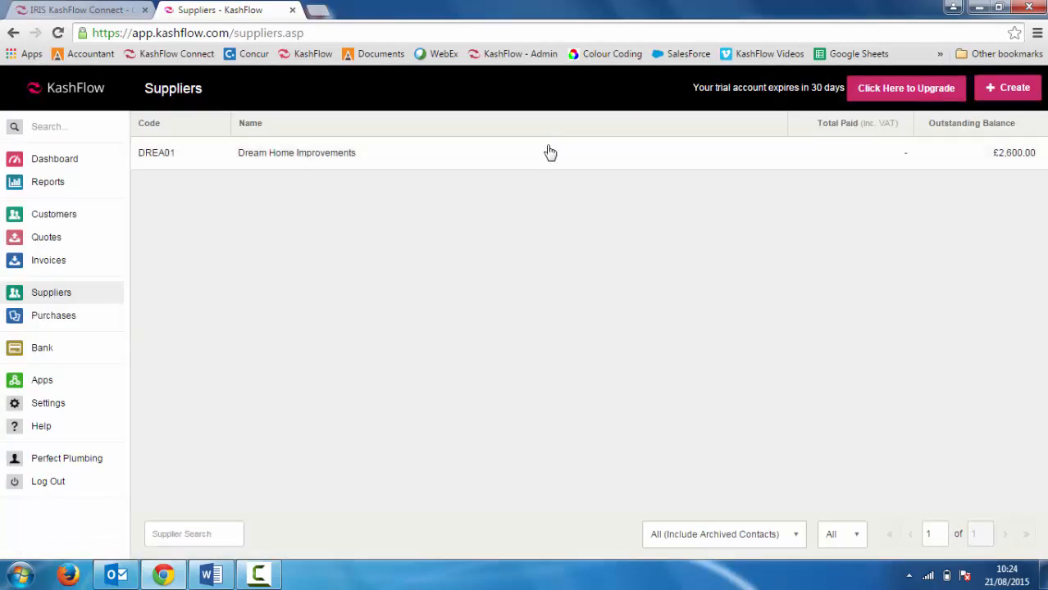
{"action": "left_click", "coordinate": [548, 157]}
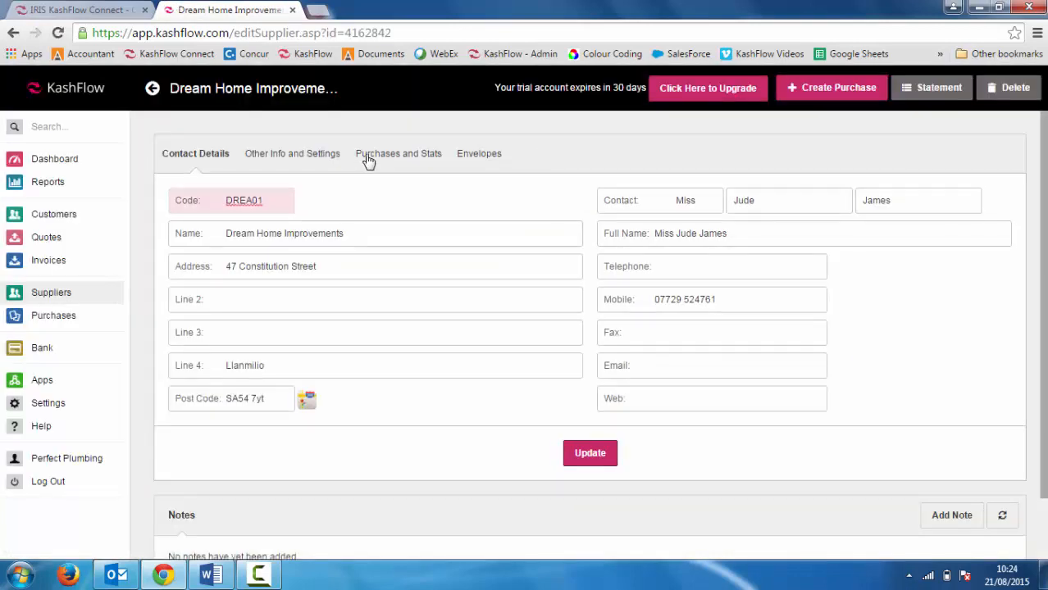
{"action": "left_click", "coordinate": [368, 158]}
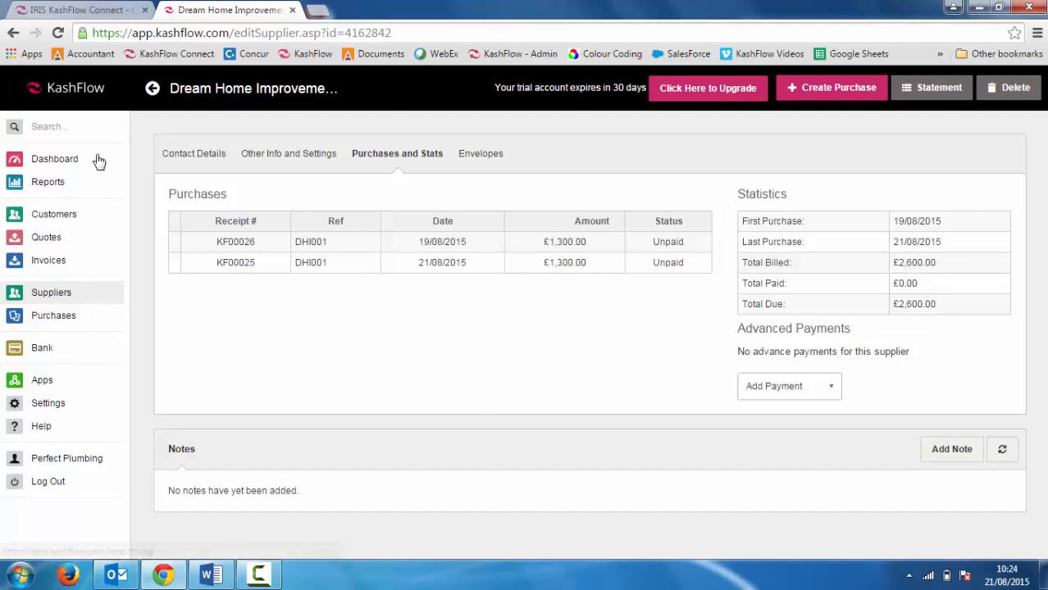
{"action": "left_click", "coordinate": [47, 161]}
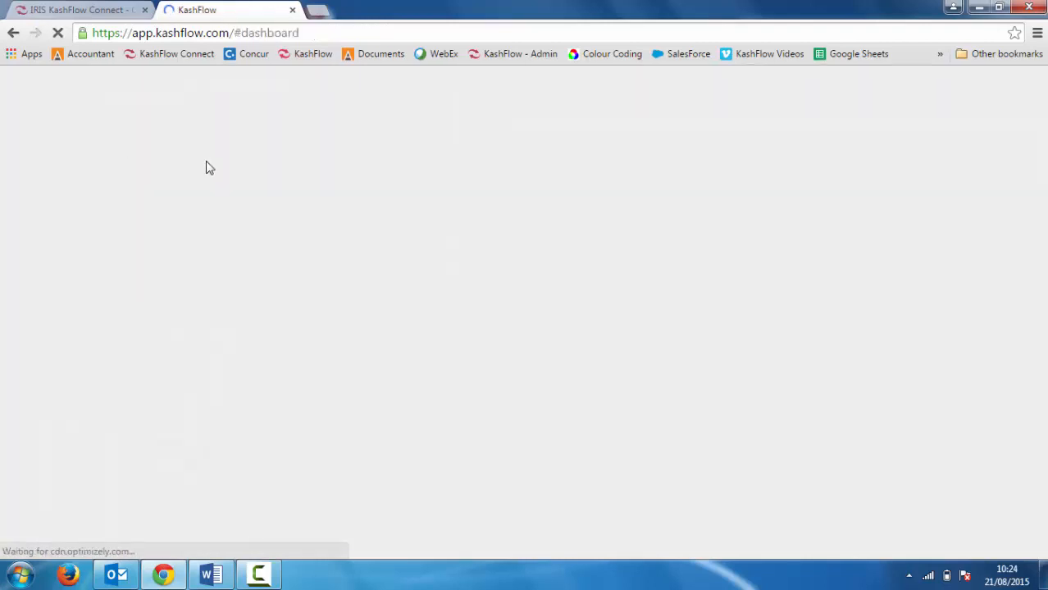